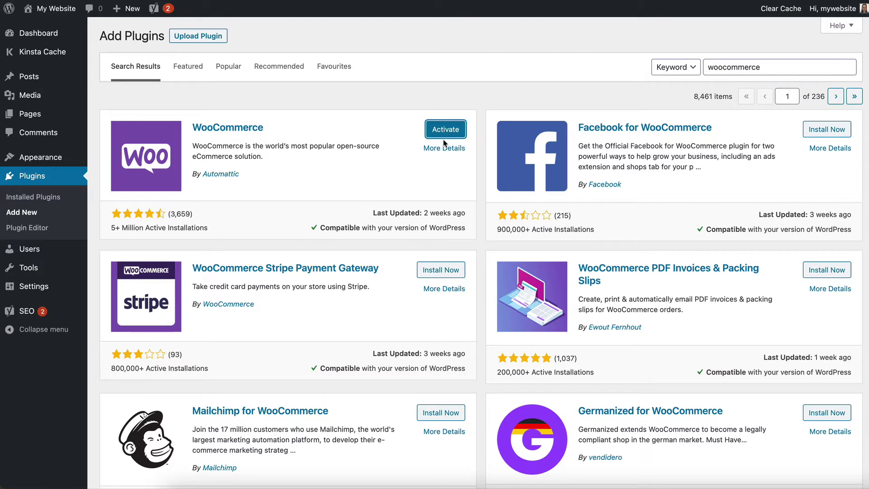
Step: Activate the WooCommerce plugin and fill in the store's two address lines and city in the setup wizard
click(446, 130)
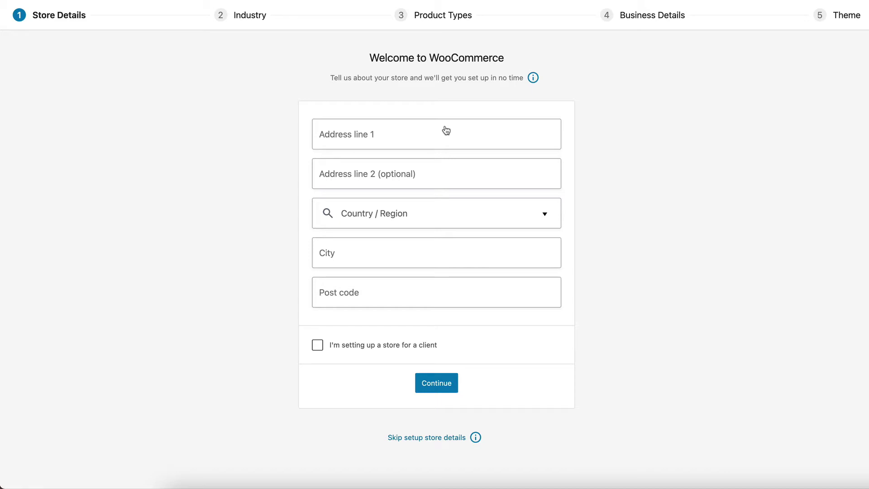
click(416, 137)
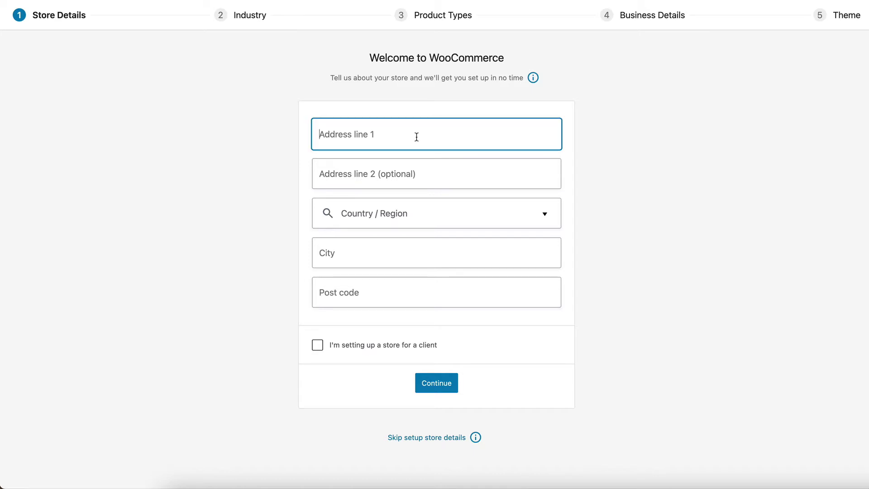
text(My Address)
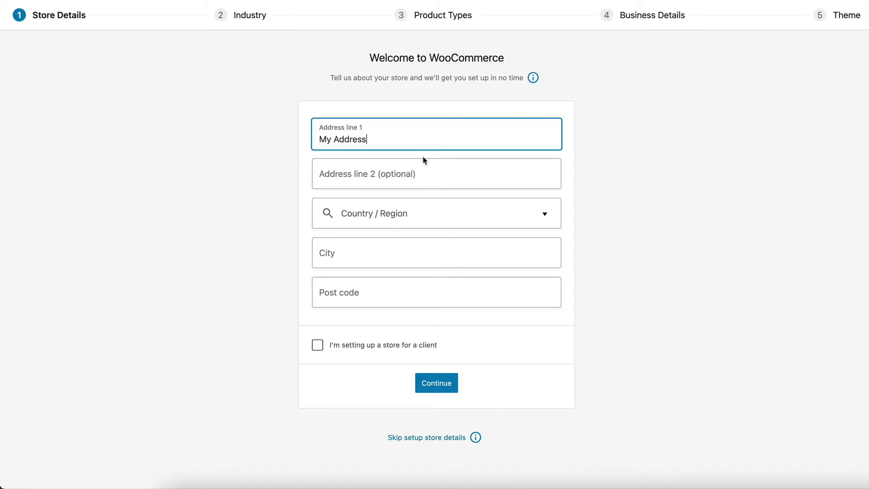
click(409, 167)
text(My Street)
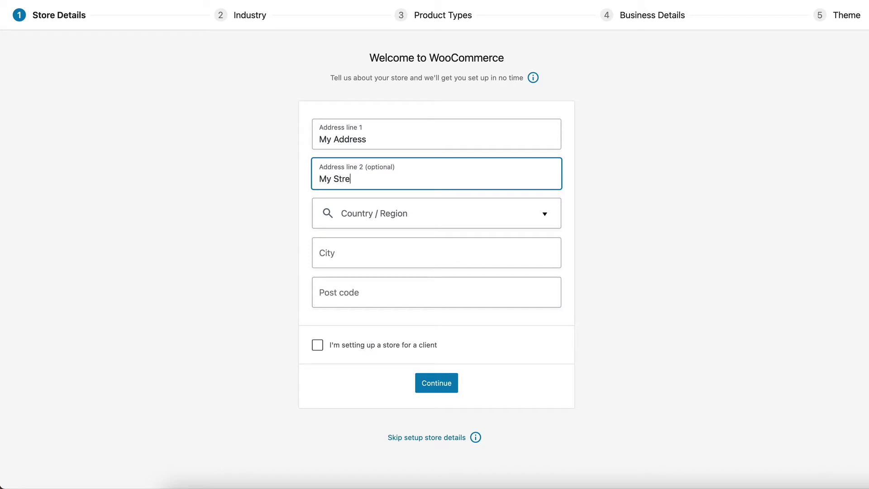
click(385, 252)
text(My Town)
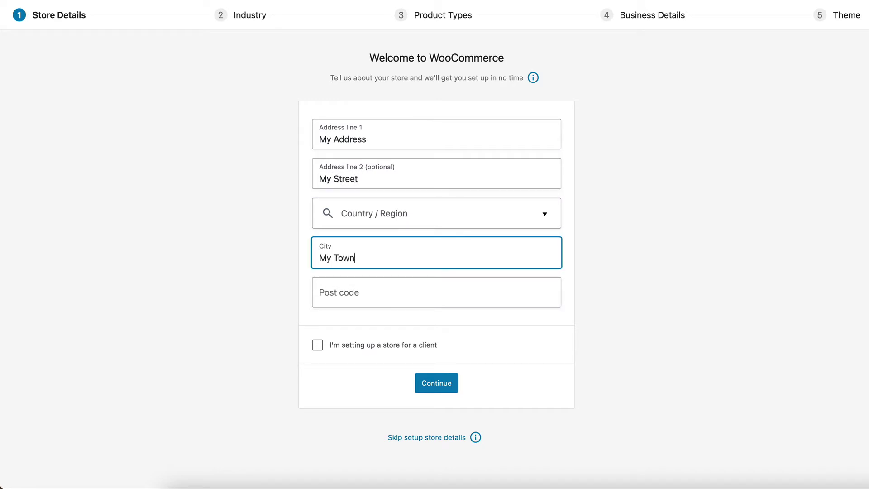
Step: Set the store's country to United Kingdom (UK)
click(421, 213)
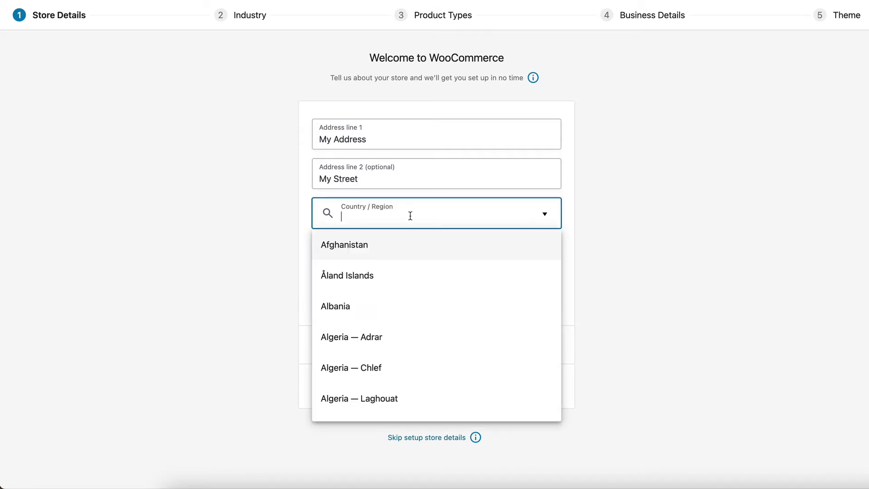
text(united kin)
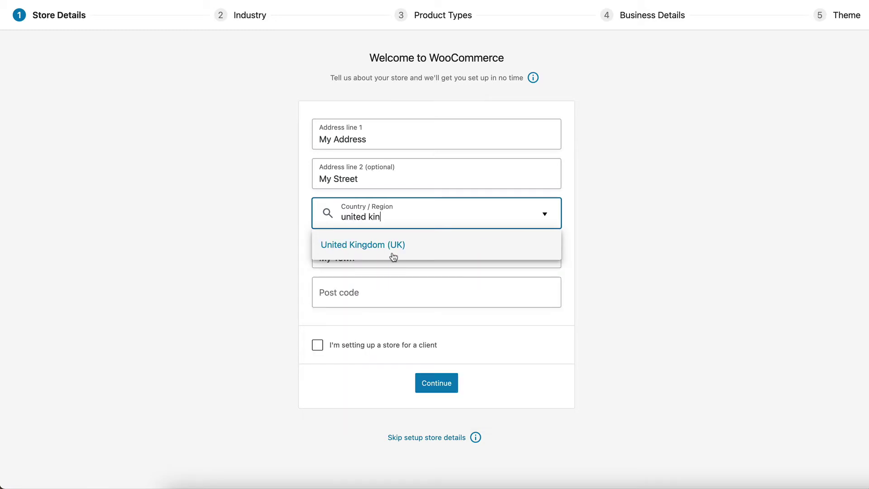
click(390, 251)
Step: Enter the store's post code and submit the store details, opting in to WooCommerce usage tracking
click(363, 291)
text(PL 21B)
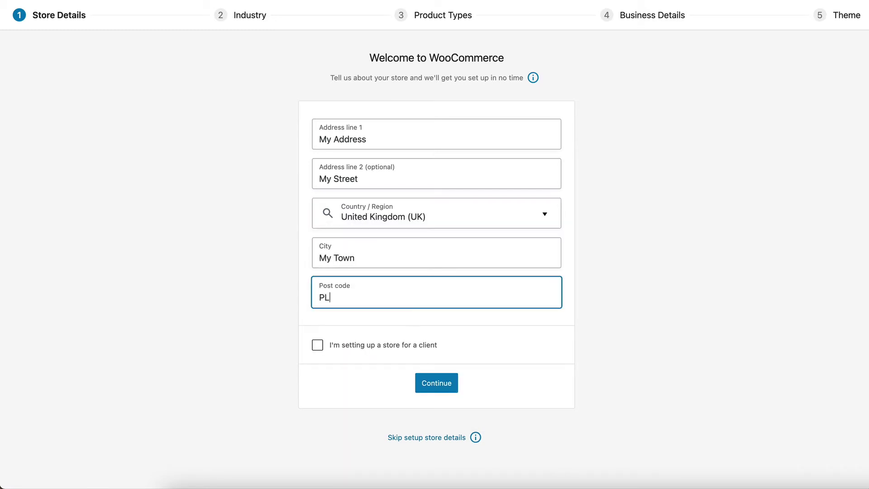
key(BackSpace)
key(BackSpace)
key(BackSpace)
key(BackSpace)
text(21 O)
key(BackSpace)
text(0UT)
click(439, 387)
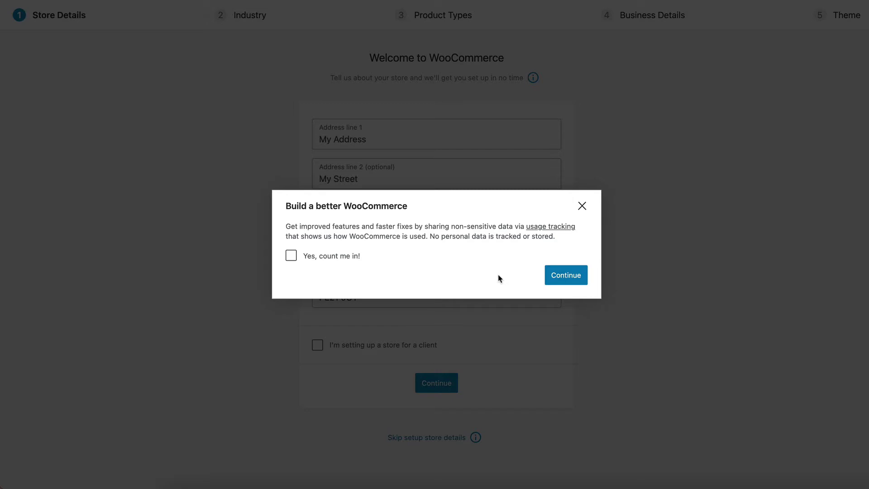
click(333, 259)
click(559, 278)
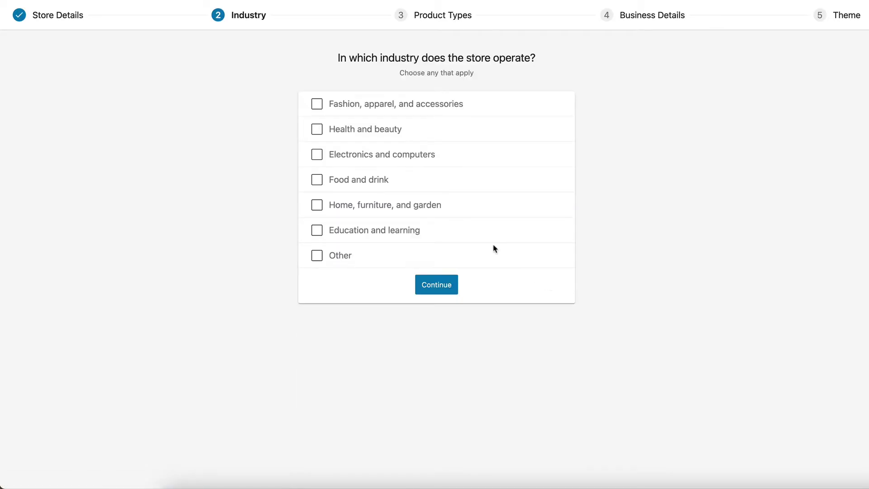
Step: Choose Food and drink as the store's industry, and continue with Physical products after turning off the monthly price display
click(318, 179)
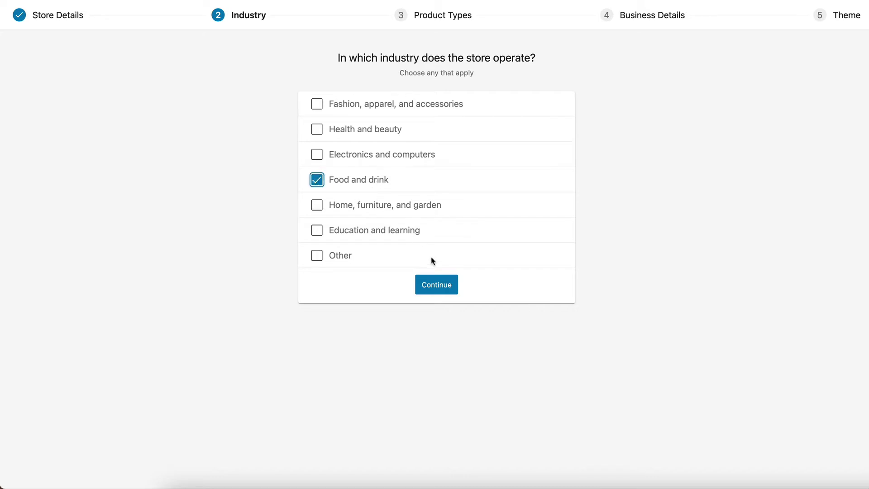
click(438, 284)
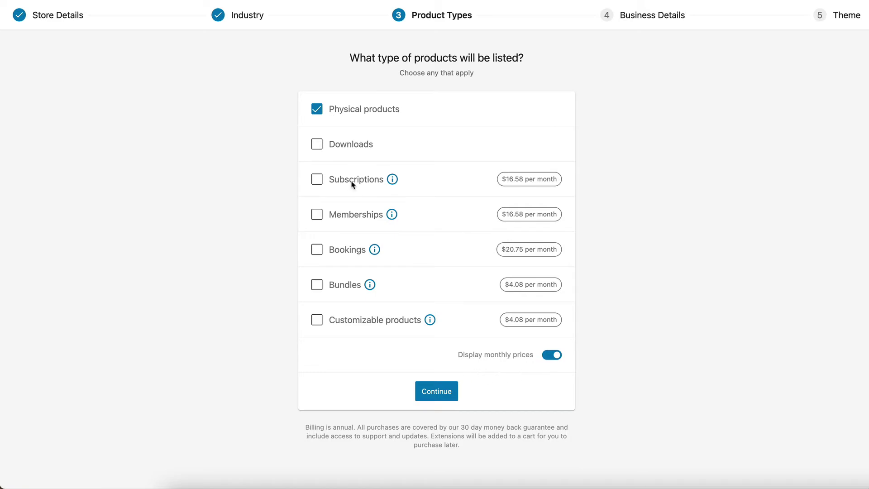
click(548, 357)
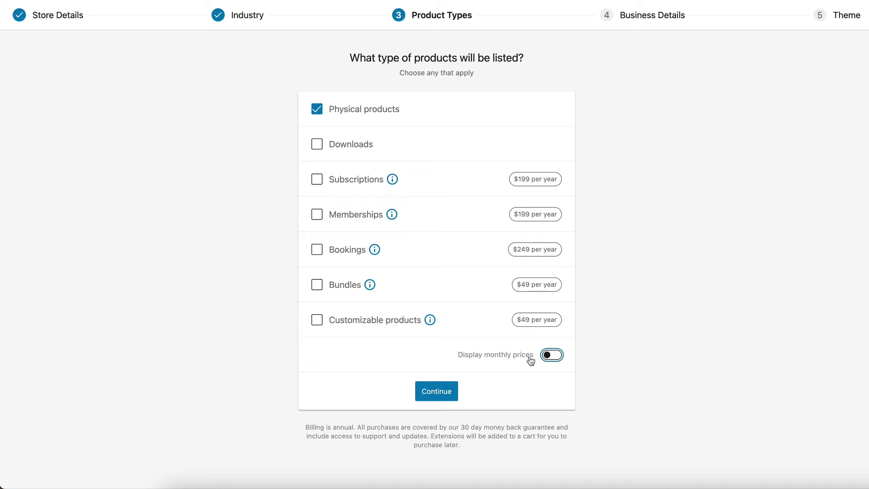
click(431, 390)
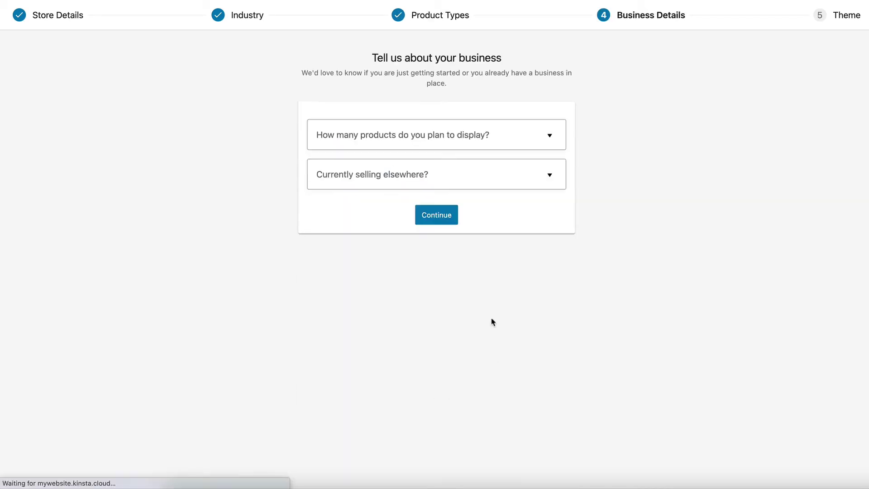
Step: Set the planned number of products to 11 - 100 and answer No to currently selling elsewhere
click(548, 136)
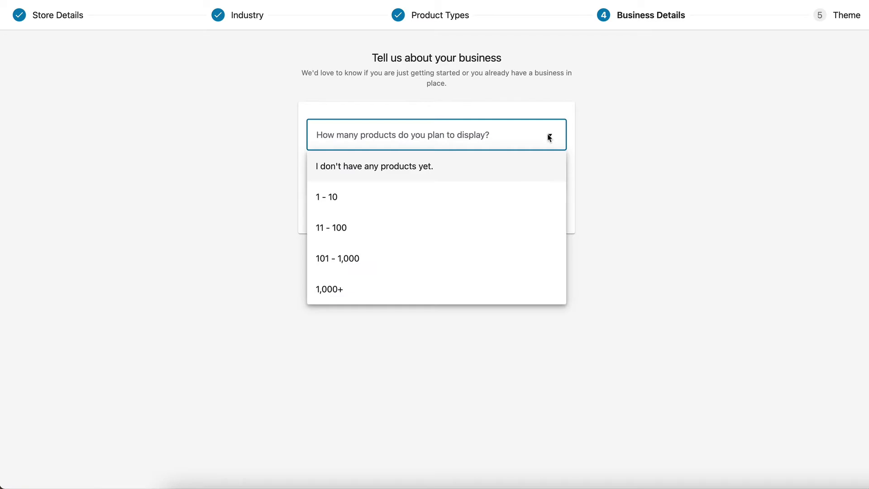
click(350, 232)
click(464, 178)
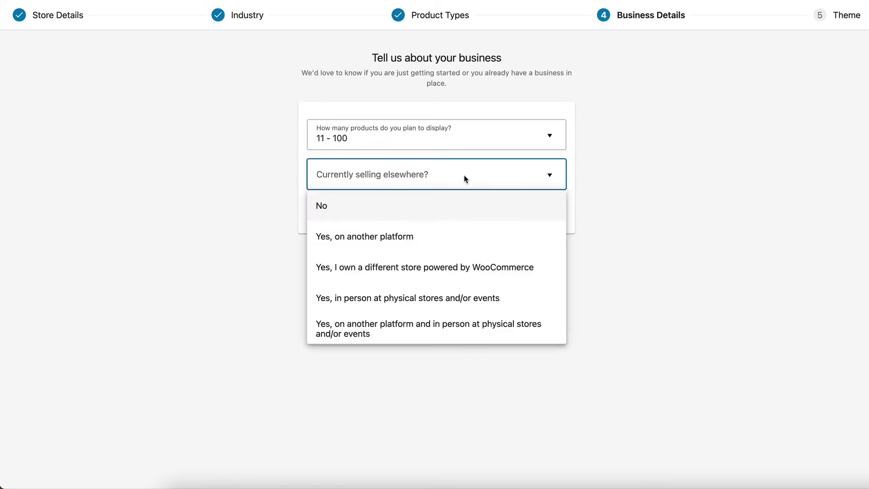
click(333, 211)
Step: Turn off the Facebook, Mailchimp and Google Ads extensions and submit the business details
click(558, 224)
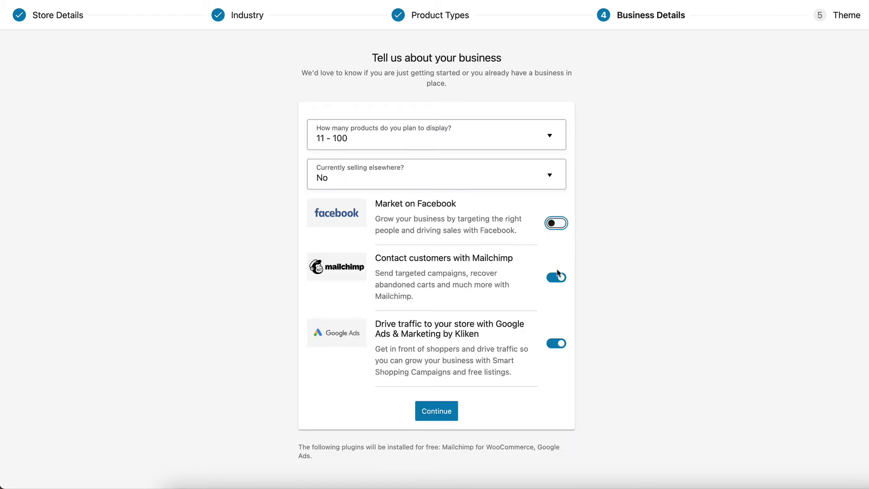
click(559, 278)
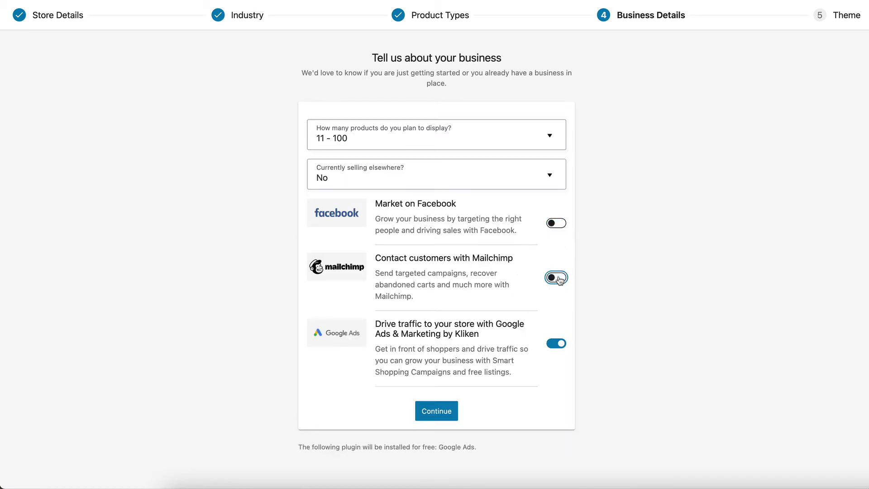
click(556, 346)
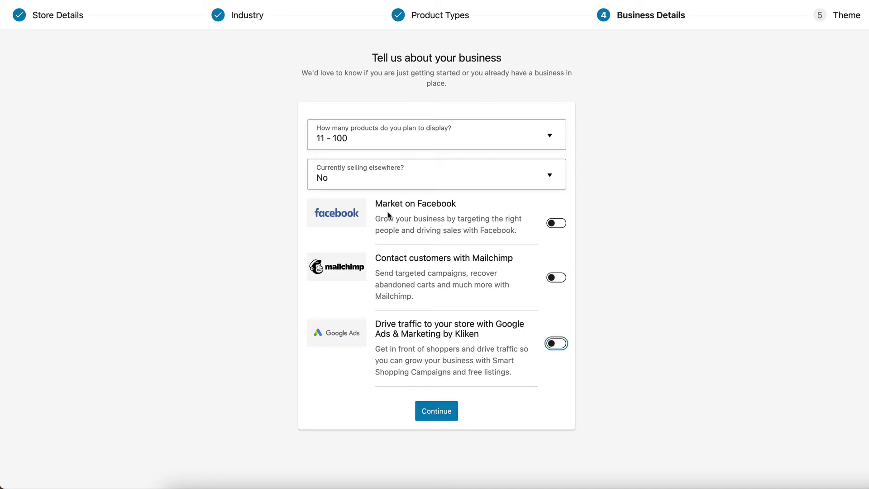
click(444, 412)
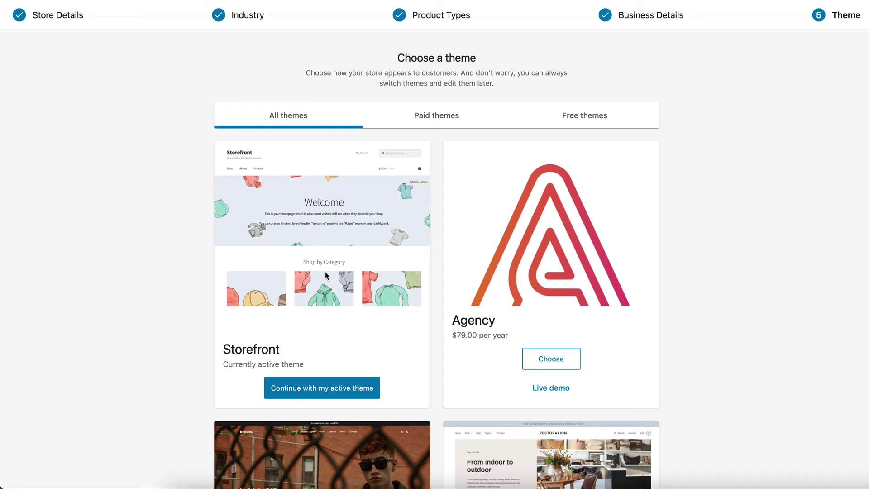
Step: Look through the offered themes down to the end of the list and skip the theme selection
scroll(611, 190, down, 20)
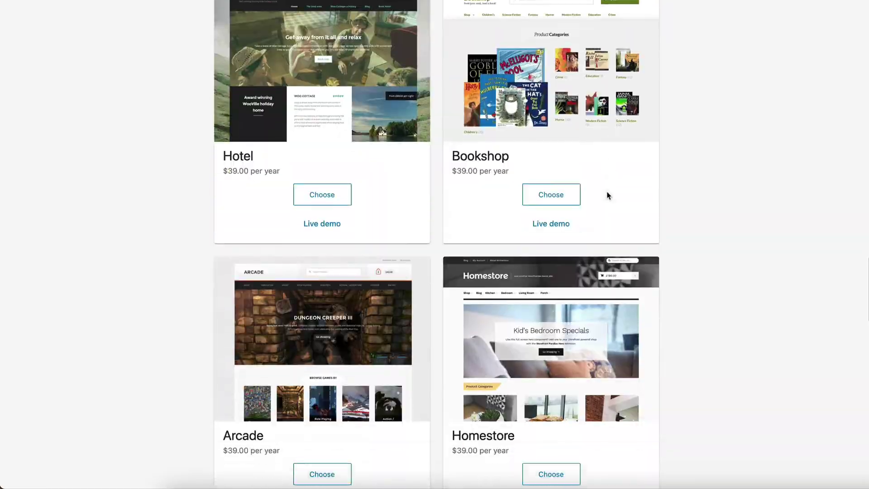
scroll(608, 195, down, 15)
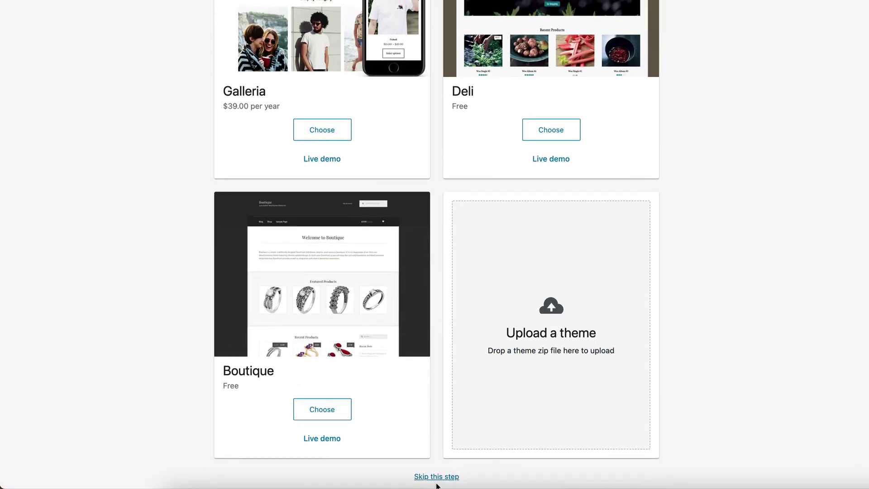
click(441, 478)
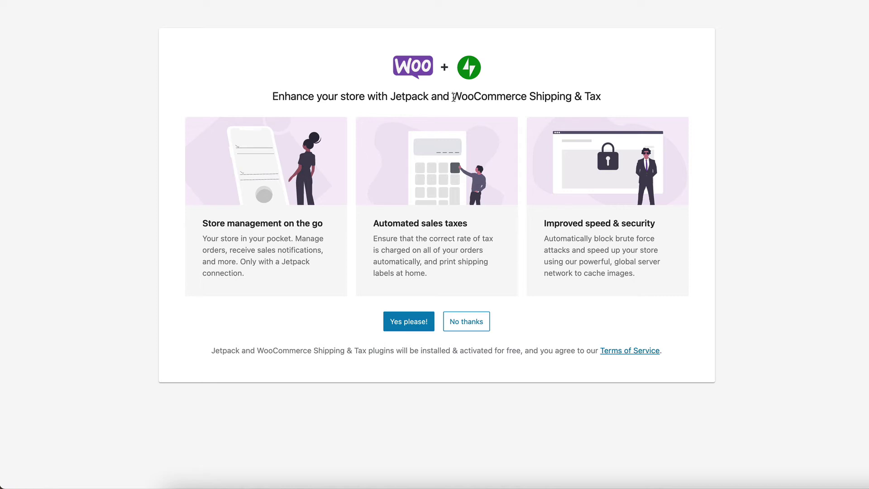
Step: Decline the offer to install Jetpack and WooCommerce Shipping & Tax
drag(453, 97, 602, 99)
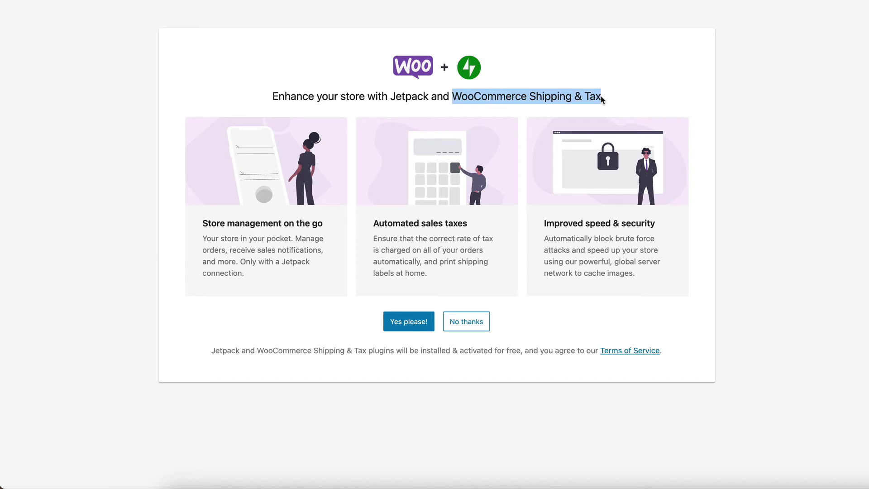
click(596, 99)
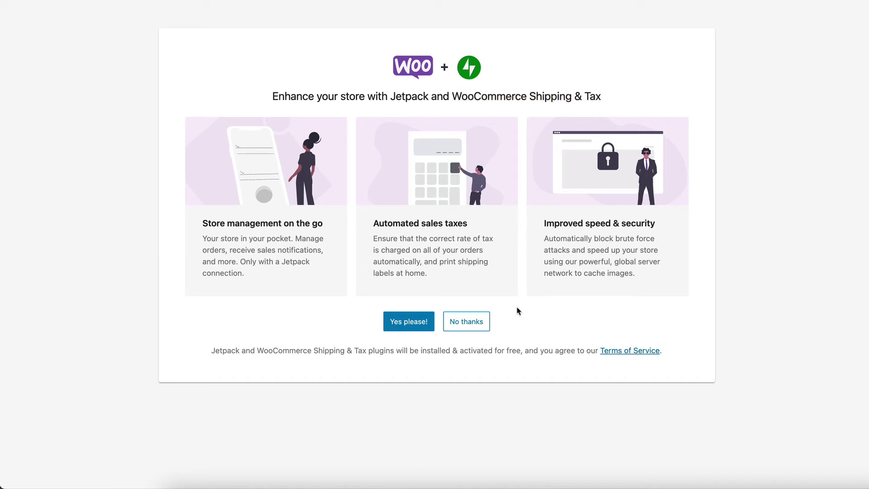
click(459, 324)
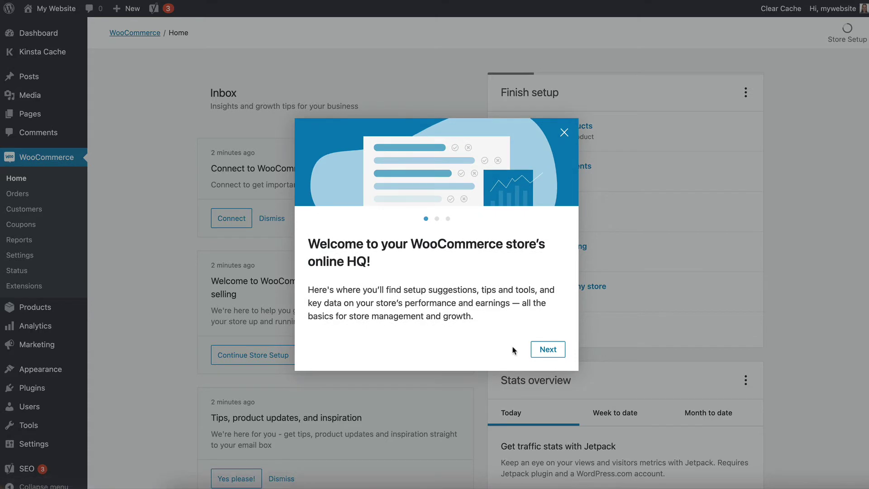
Step: Advance through the WooCommerce welcome introduction and close it
click(545, 349)
click(548, 351)
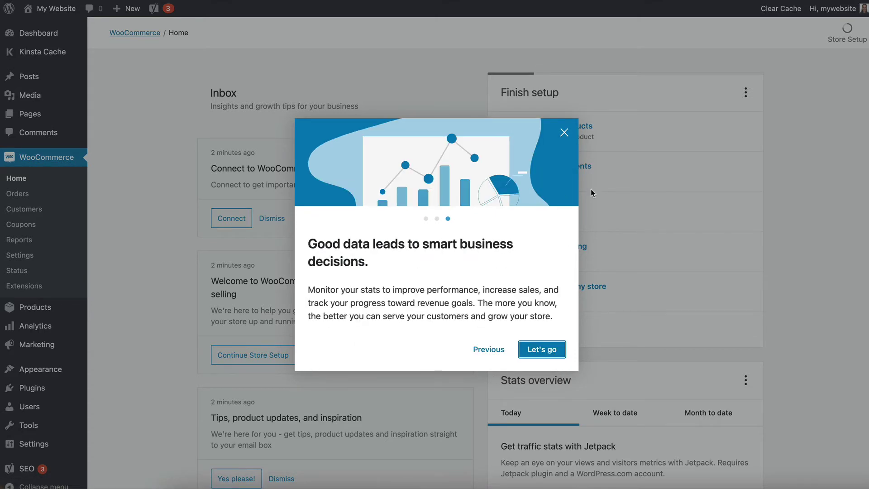
click(564, 132)
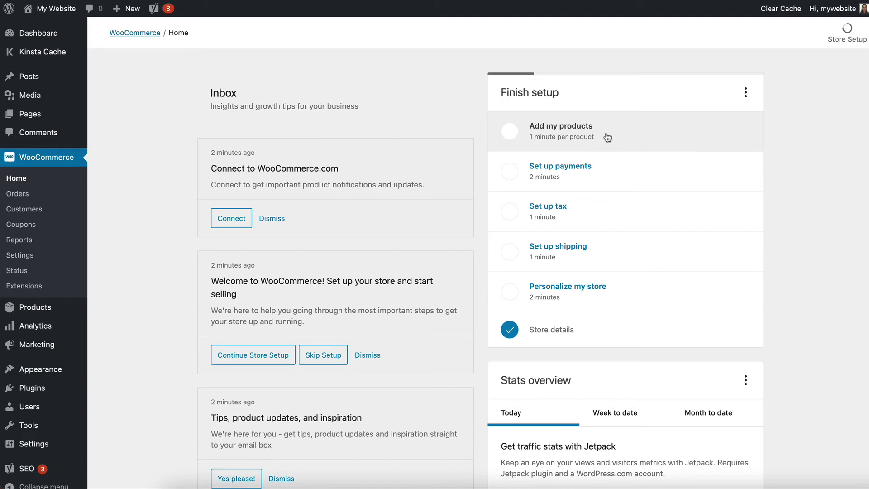
Step: Enable Cash on delivery in the store's payment setup and return to the WooCommerce home page
click(600, 171)
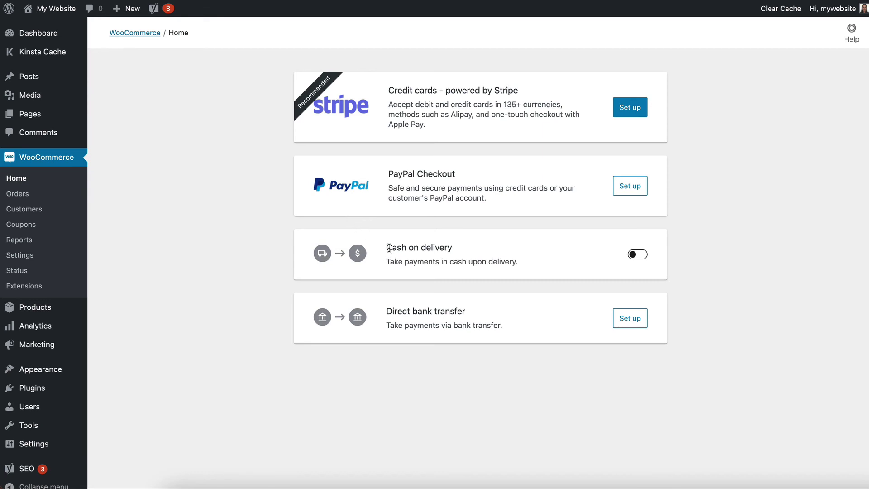
click(638, 254)
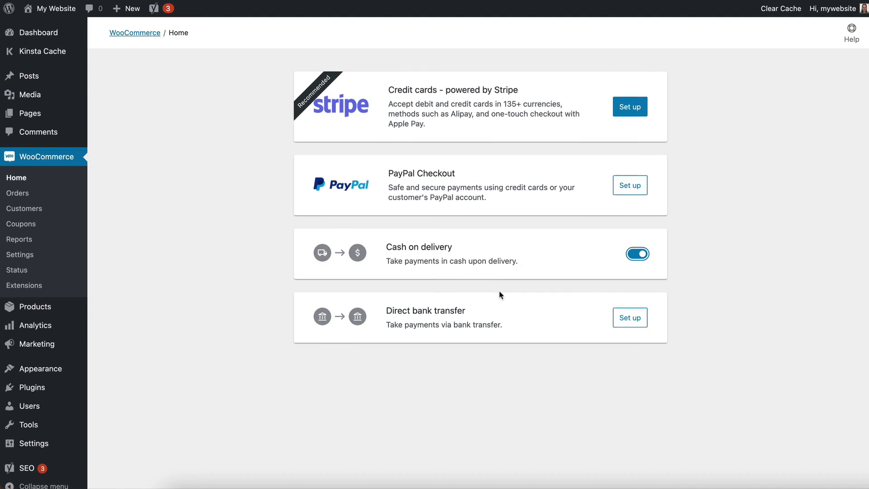
scroll(499, 292, down, 1)
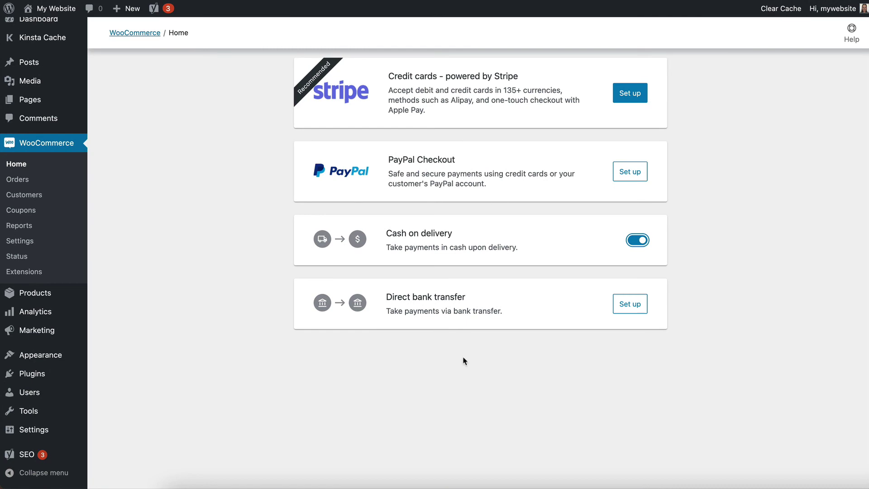
click(15, 166)
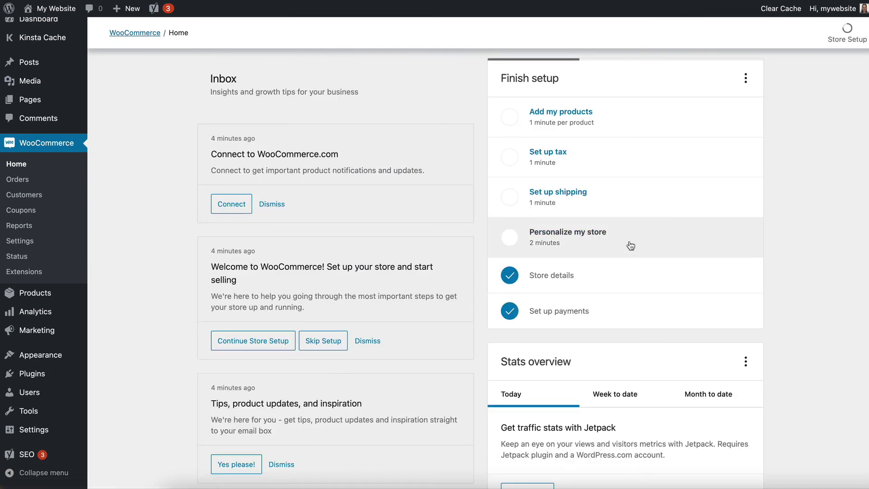